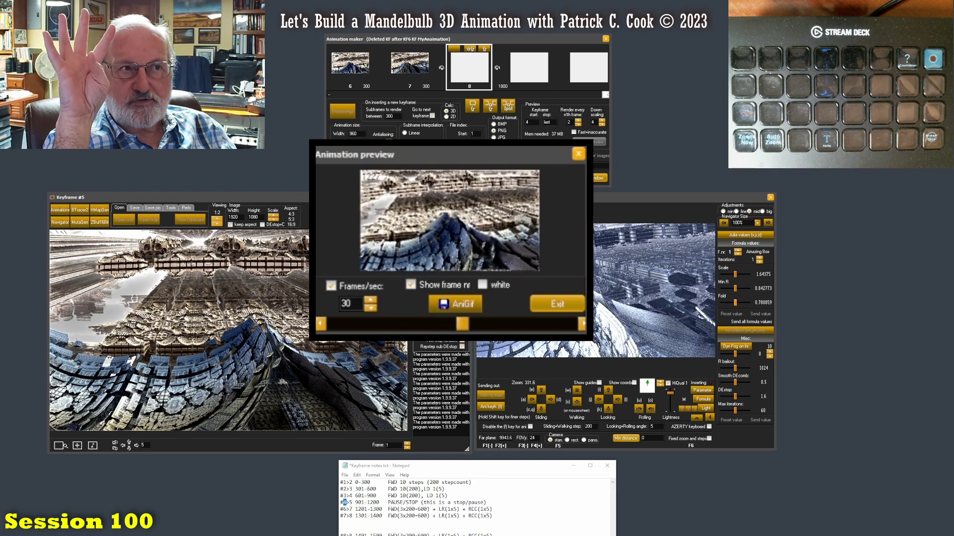
Step: Bring up the keyframe notes, highlight the lines for frames 901 to 1400, and place the notes window directly below the animation preview
click(532, 124)
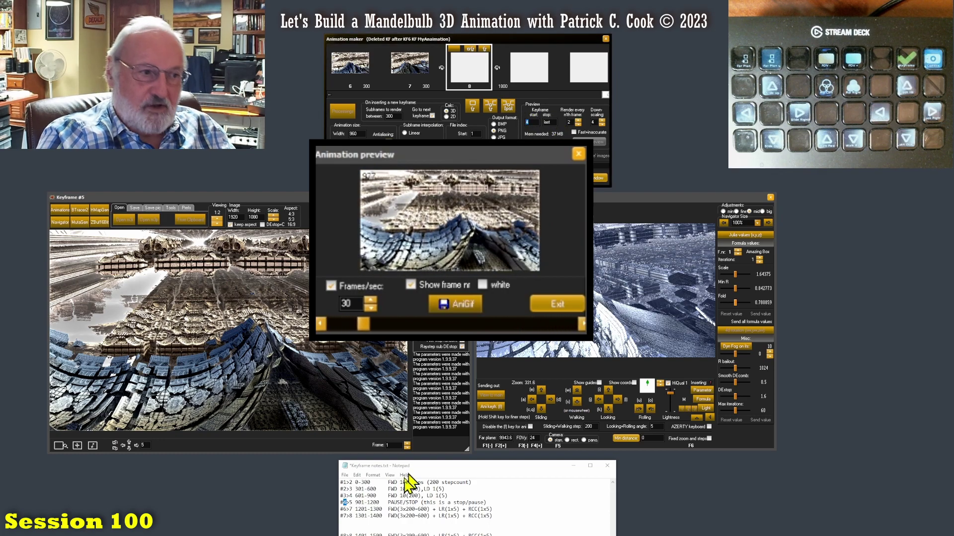
drag(492, 517, 329, 503)
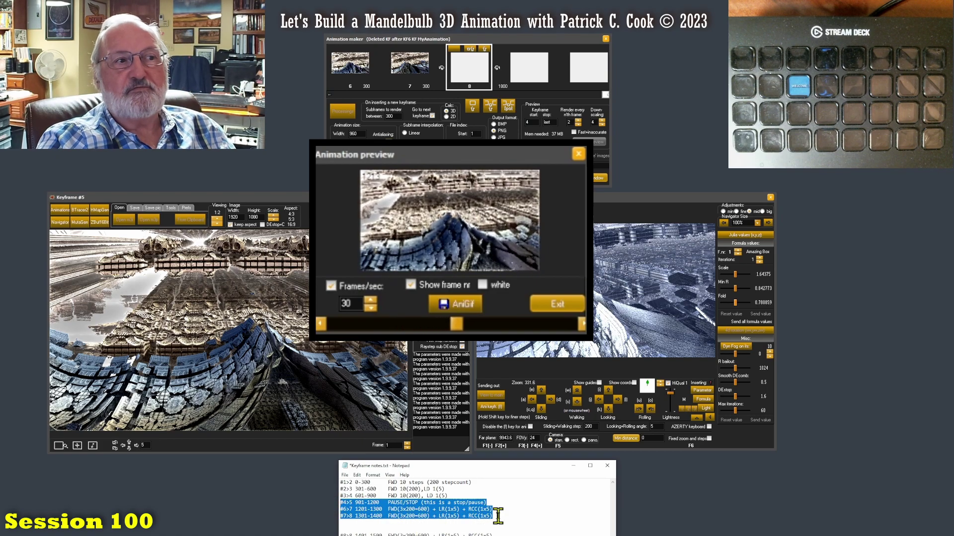
drag(512, 469, 495, 357)
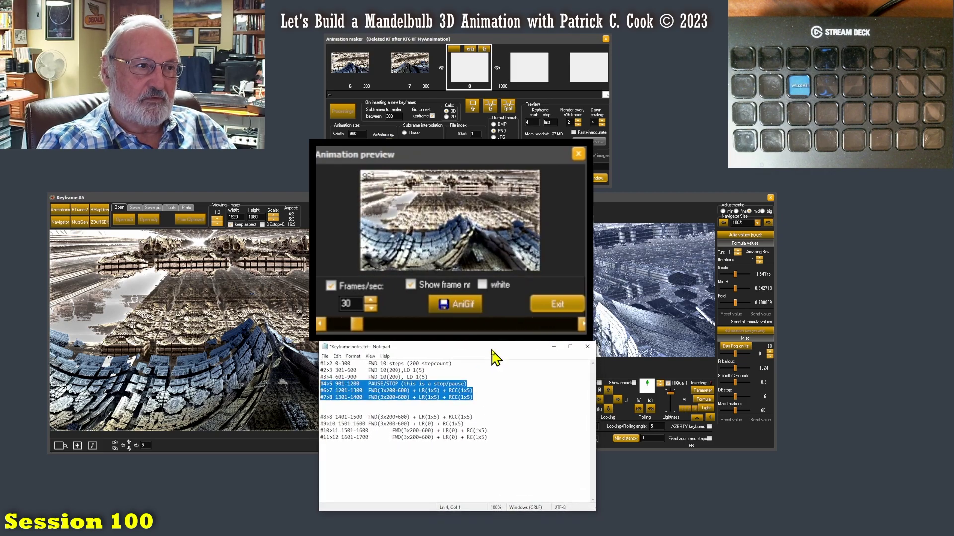
Step: Review the notes for frames 601 to 1400, comparing the PAUSE/STOP segment and its neighbouring segments with the playing preview
drag(477, 397, 313, 384)
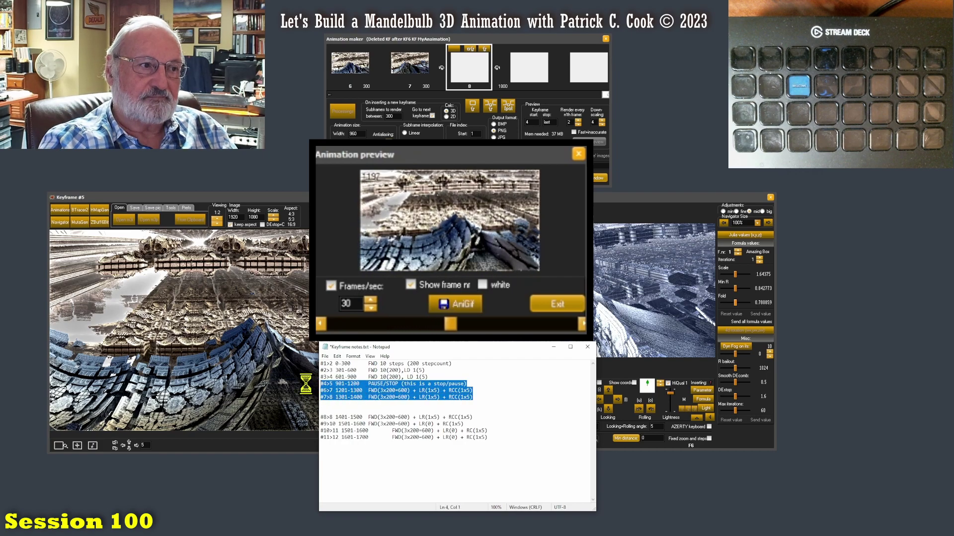
click(501, 392)
drag(486, 400, 279, 379)
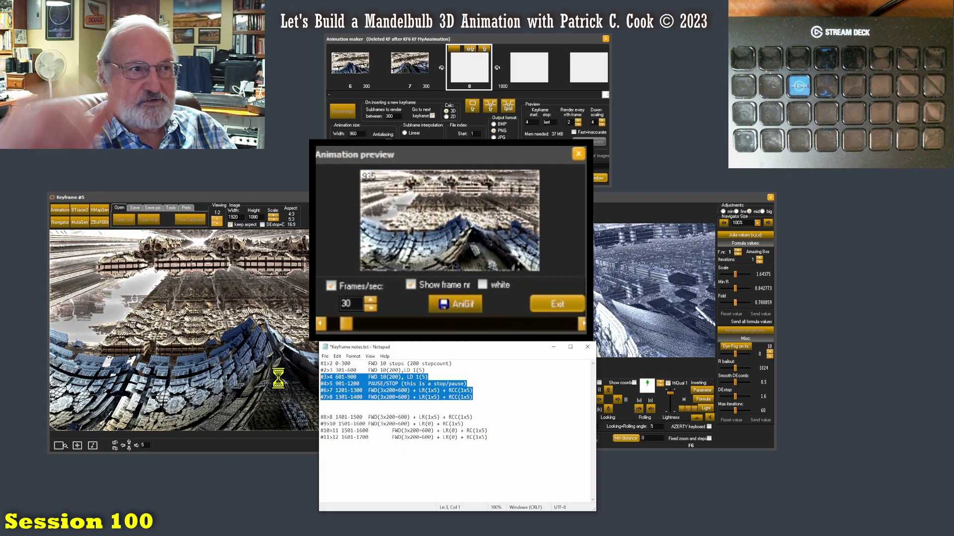
click(492, 391)
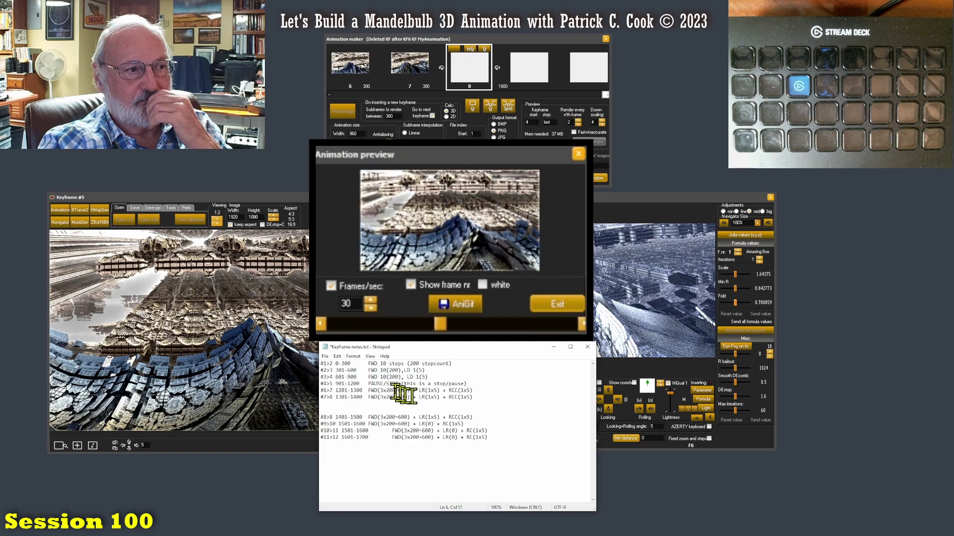
drag(421, 377, 351, 378)
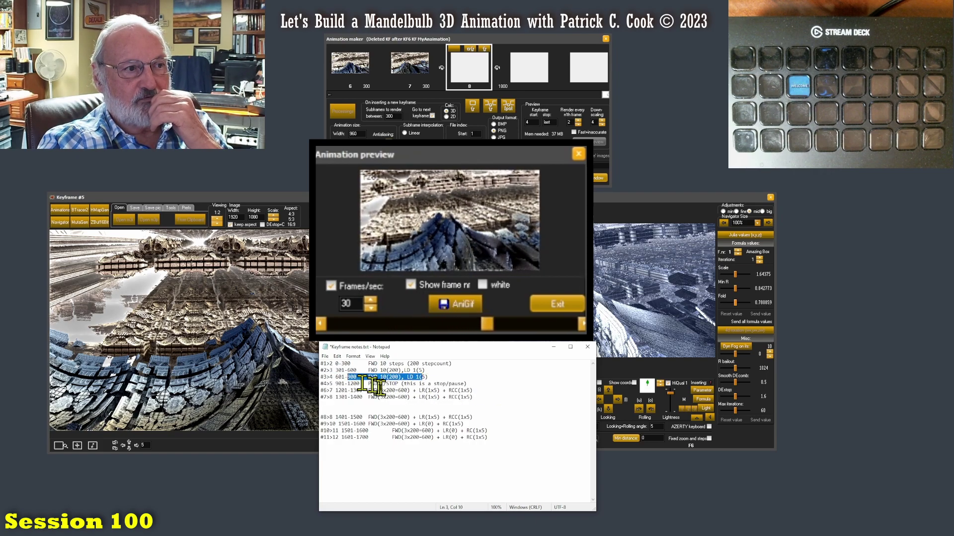
drag(419, 384, 368, 384)
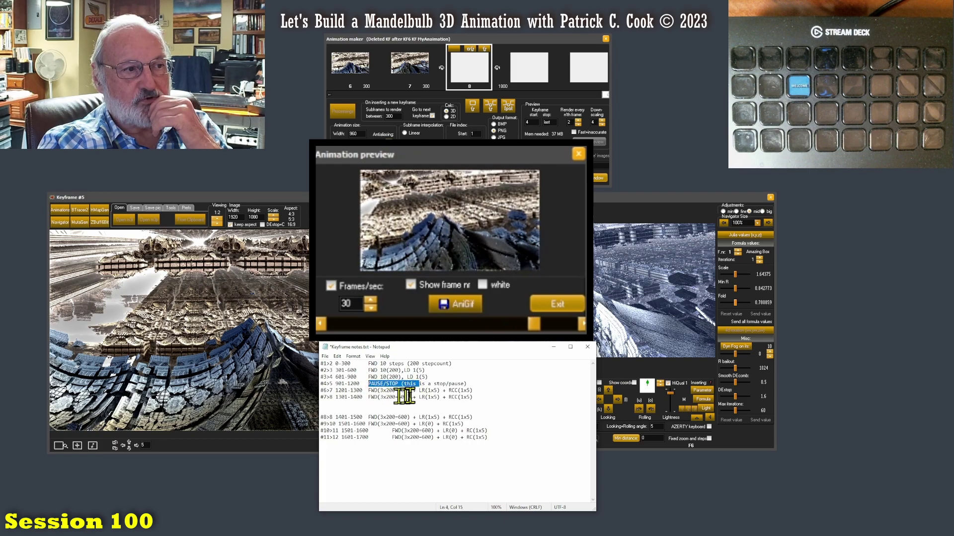
drag(457, 390, 341, 390)
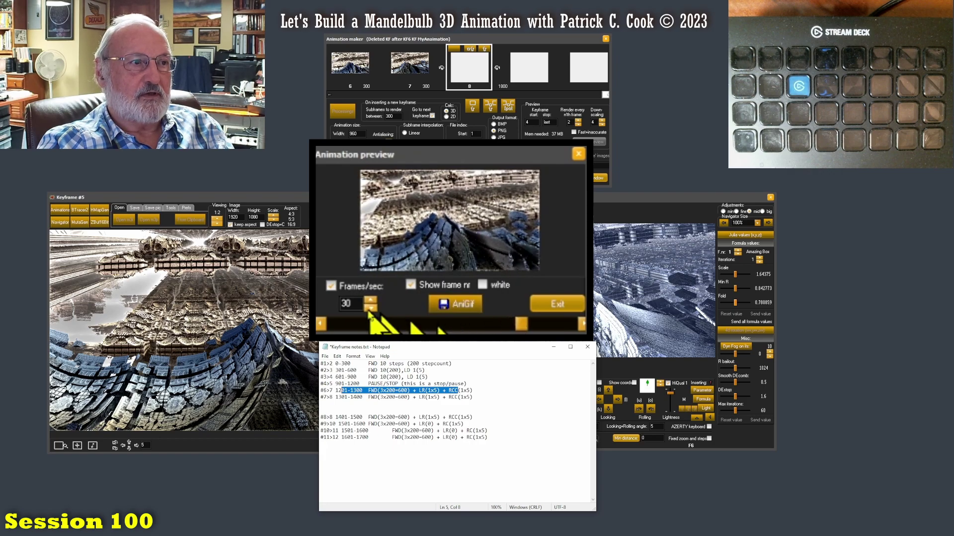
Step: Stop the automatic preview playback and scrub back and forth through the frames around 1200 to examine the pause and the following motion
click(543, 327)
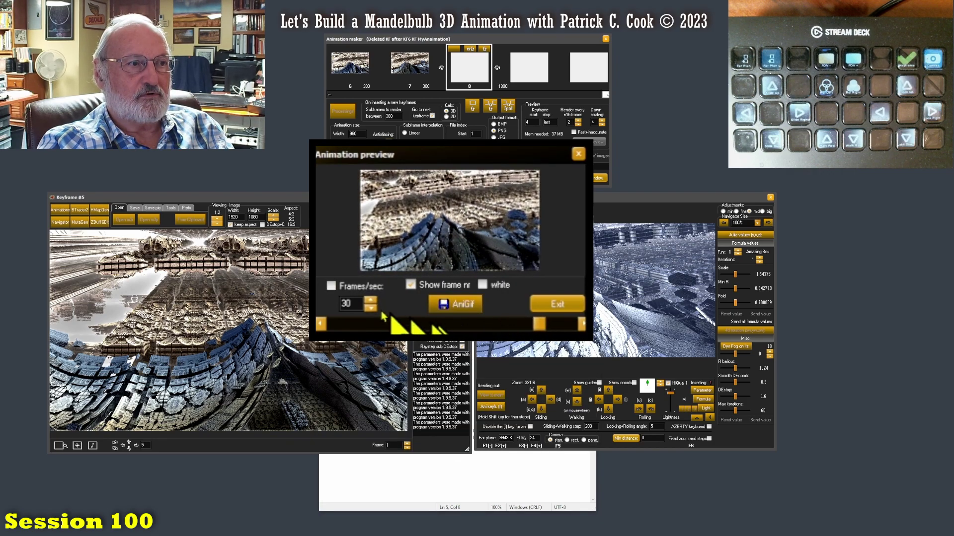
drag(543, 327, 428, 328)
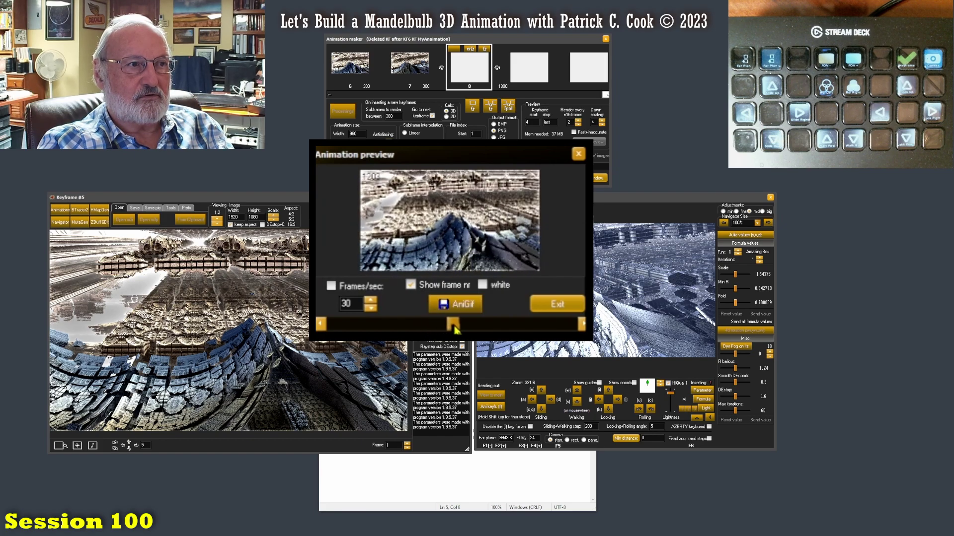
mouse_move(433, 329)
mouse_down()
mouse_move(363, 328)
mouse_move(421, 328)
mouse_up()
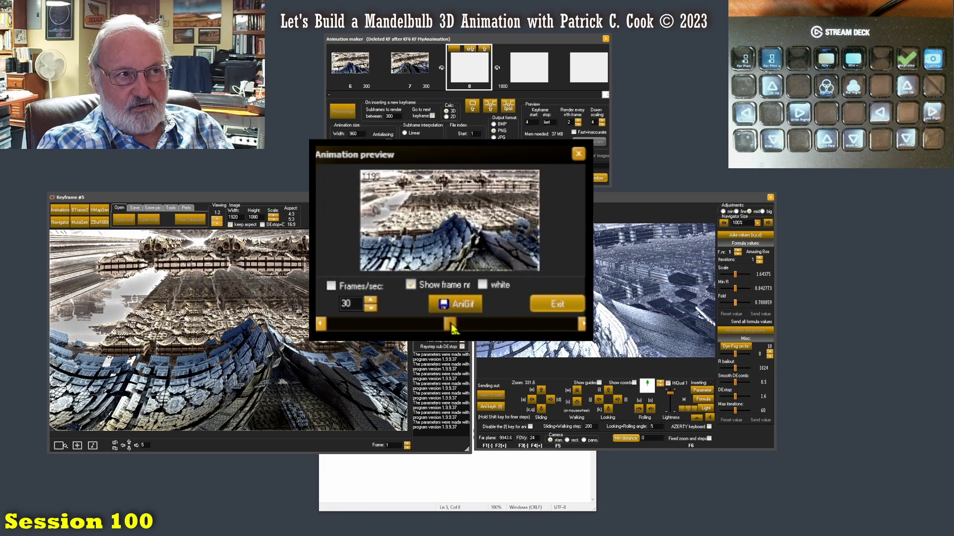
drag(456, 328, 511, 321)
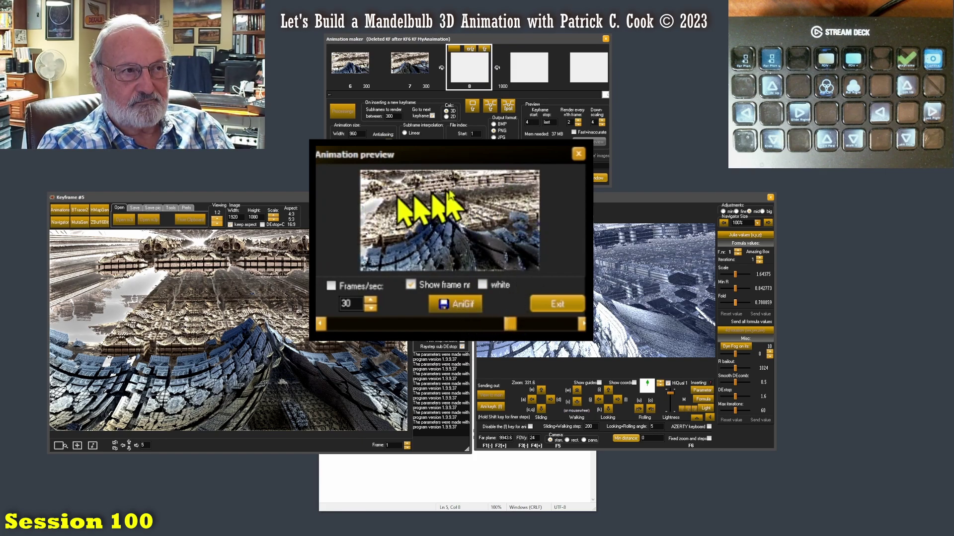
drag(512, 326, 460, 330)
click(483, 286)
click(482, 286)
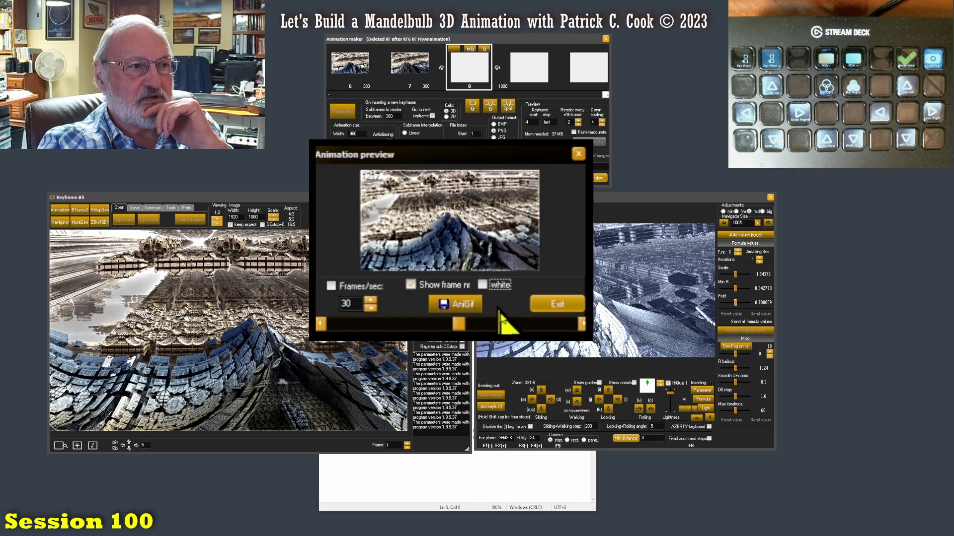
mouse_move(460, 323)
mouse_down()
mouse_move(470, 323)
mouse_move(454, 322)
mouse_up()
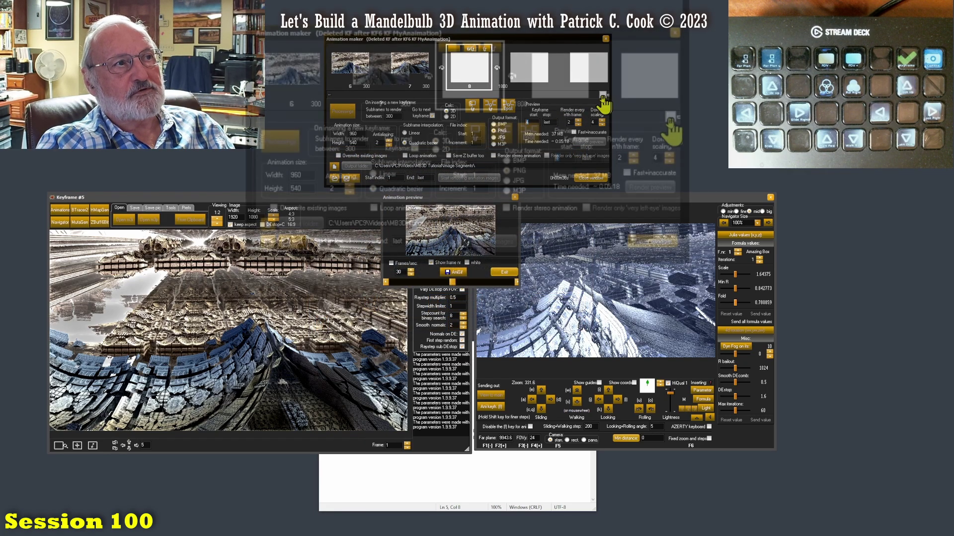
Step: Examine keyframes 5 and 6 in the keyframe strip against the preview frames around the end of the pause
drag(670, 119, 483, 122)
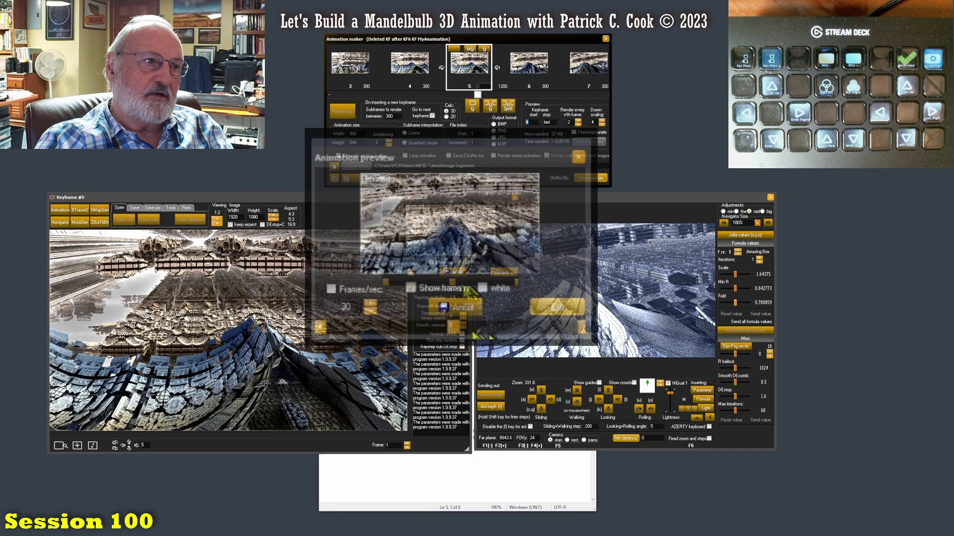
mouse_move(444, 331)
mouse_down()
mouse_move(477, 332)
mouse_move(451, 328)
mouse_up()
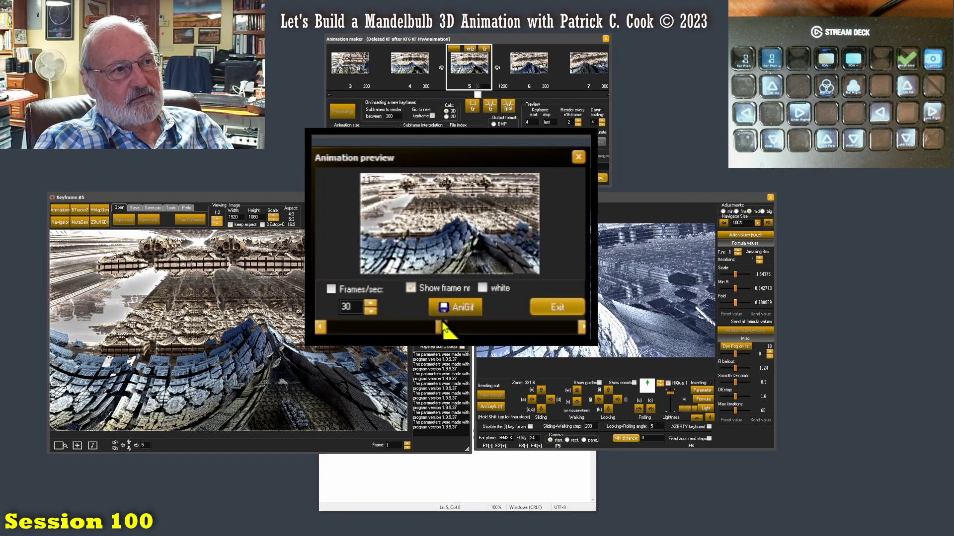
mouse_move(436, 327)
mouse_down()
mouse_move(456, 329)
mouse_move(446, 329)
mouse_up()
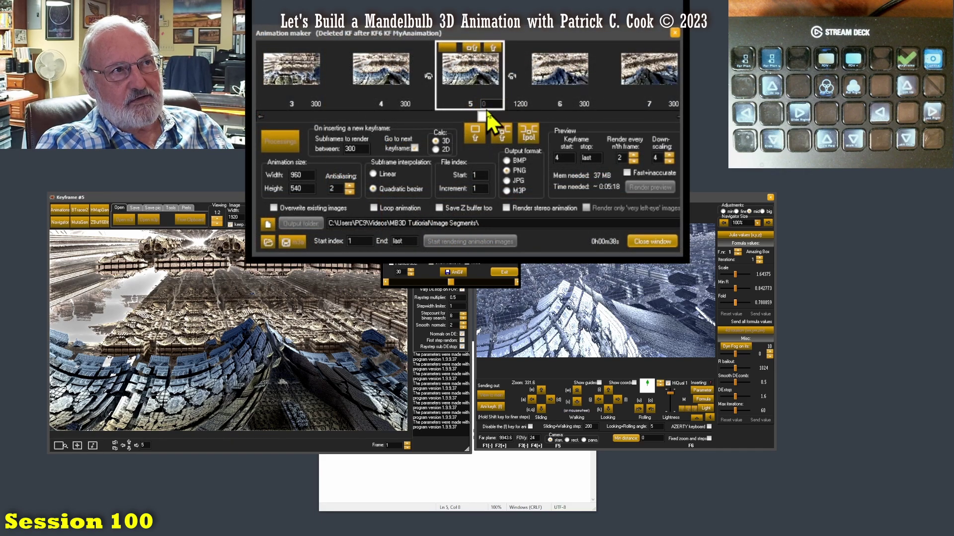
click(486, 117)
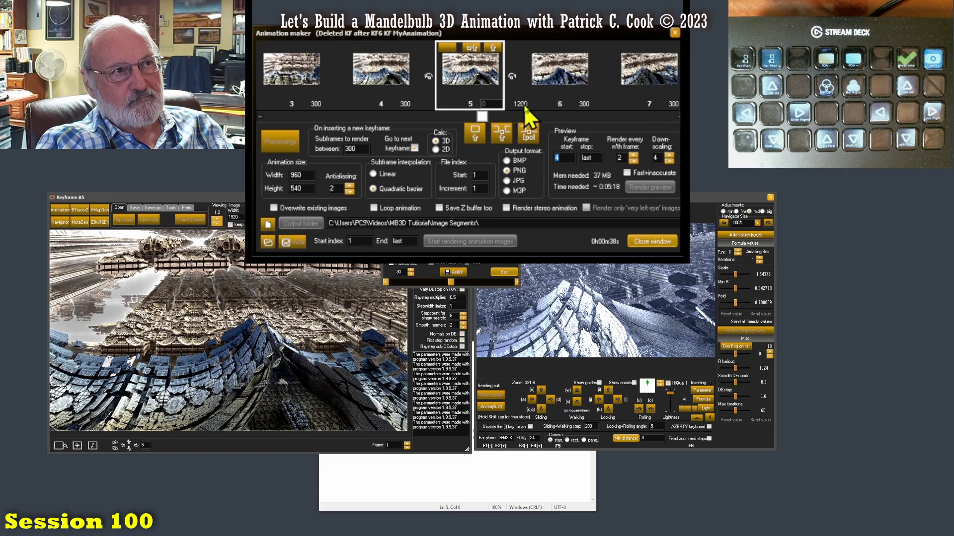
click(453, 282)
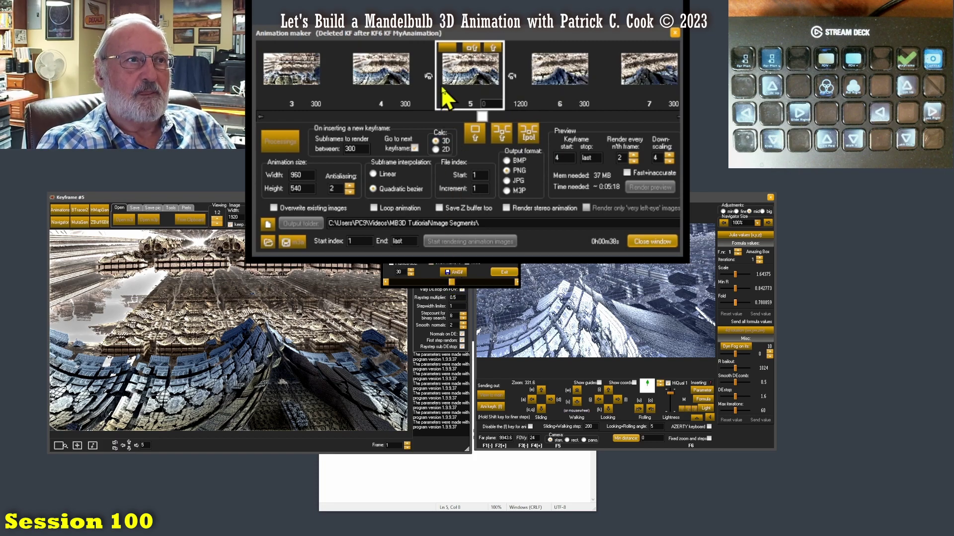
click(480, 124)
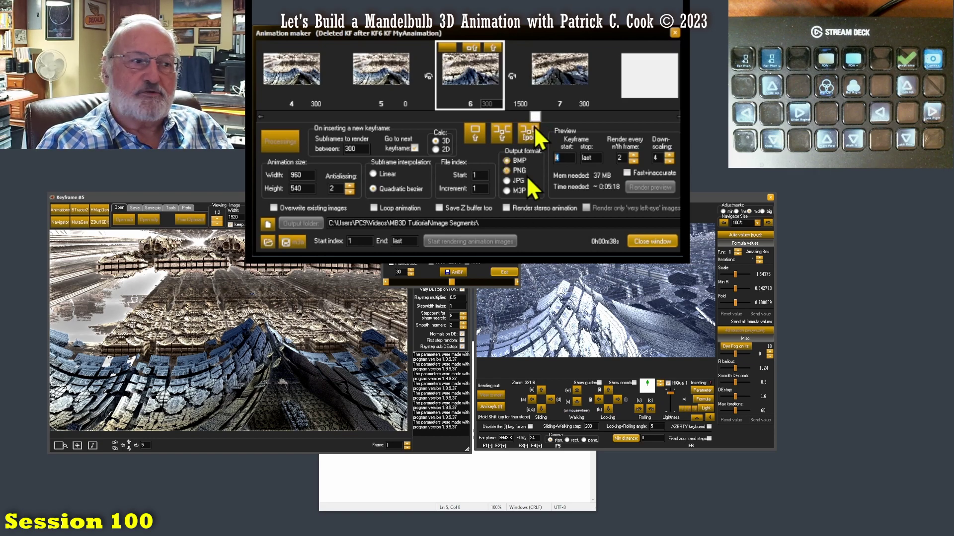
Step: Compare the 1201-1300, 1301-1400 and 1401-1500 frame ranges in the notes with the subframe counts of keyframes 6 and 7
click(469, 477)
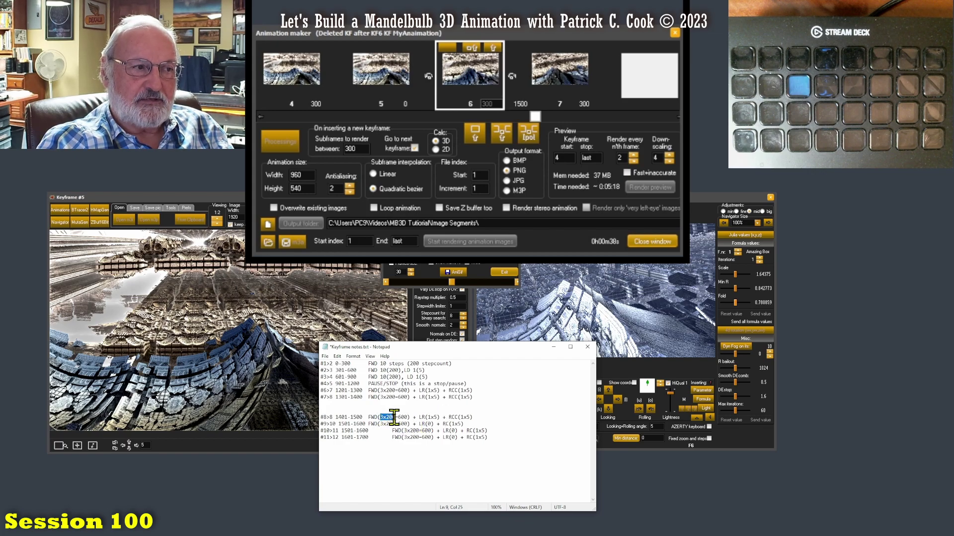
drag(326, 417, 363, 417)
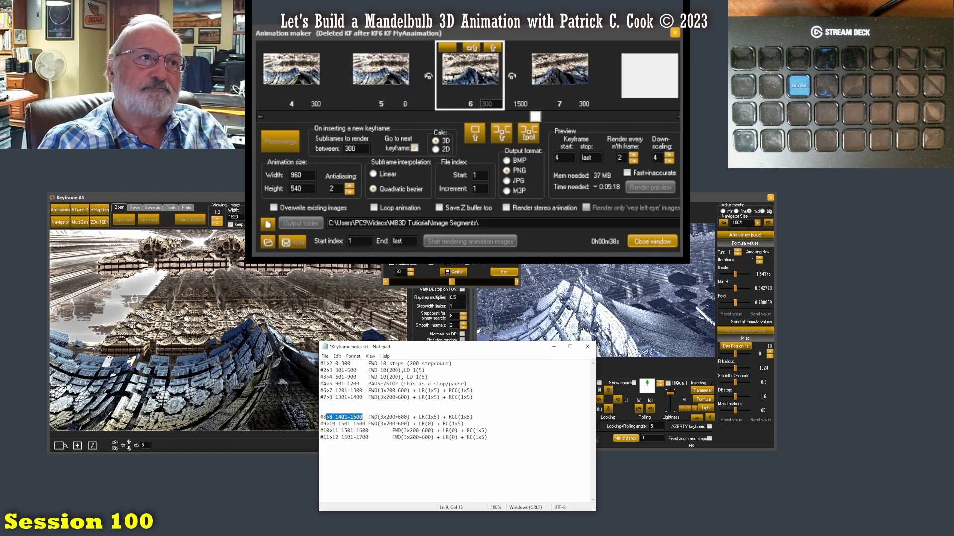
click(541, 128)
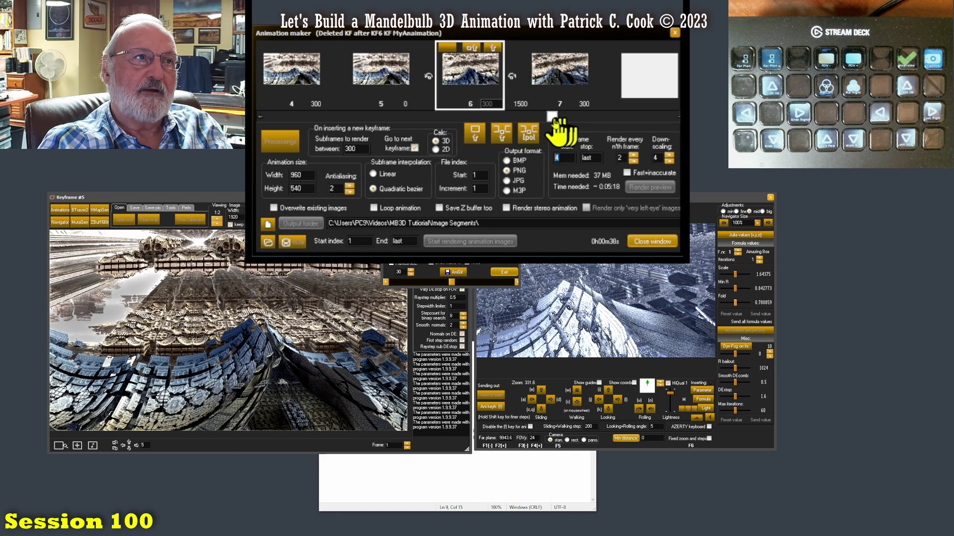
click(416, 459)
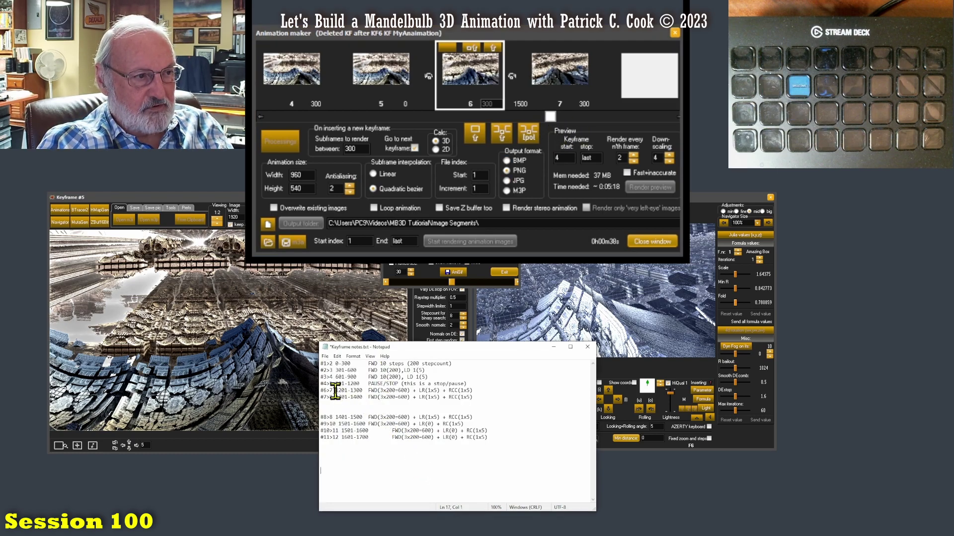
drag(336, 390, 358, 391)
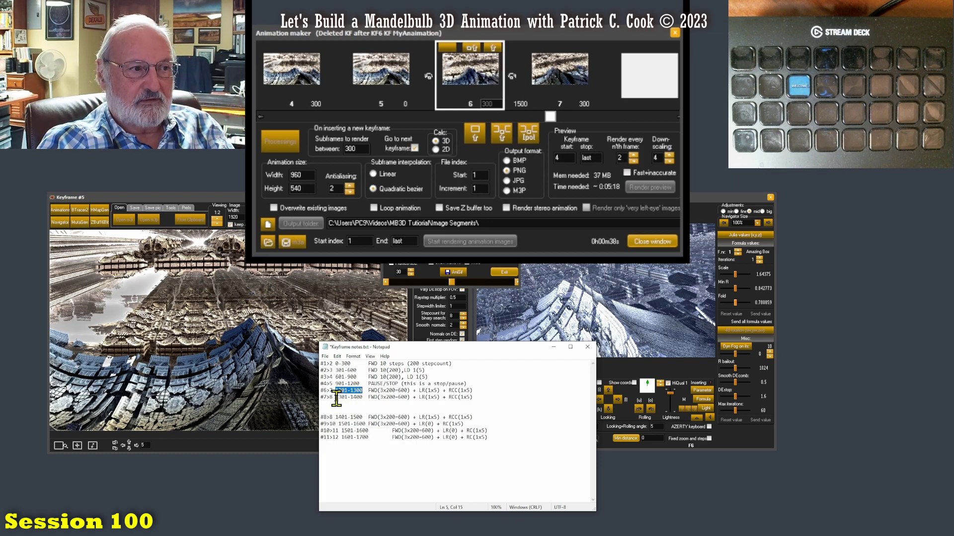
drag(339, 391, 358, 397)
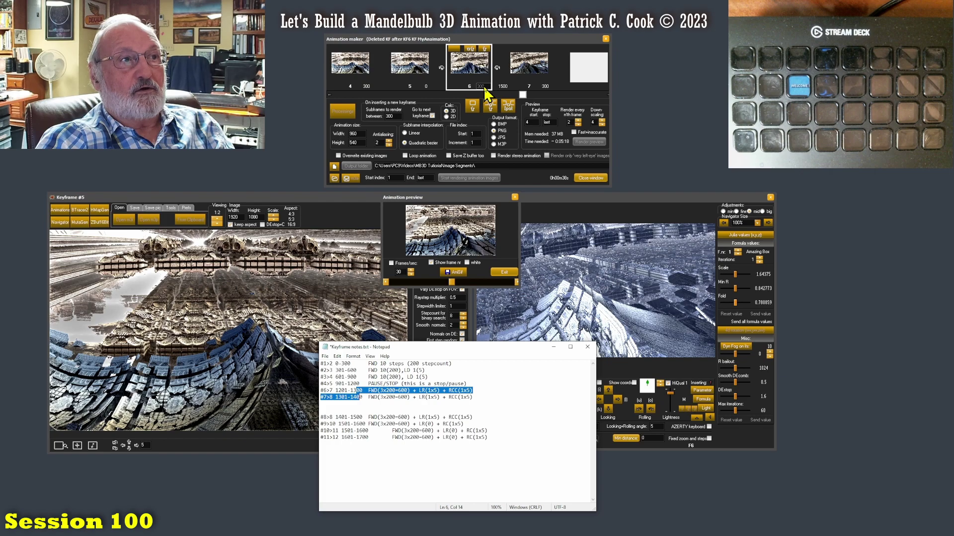
click(483, 86)
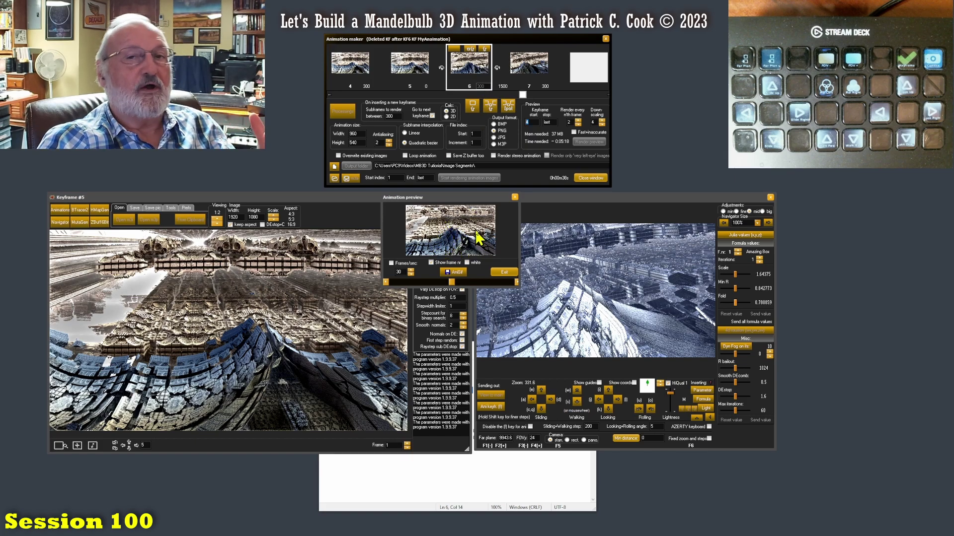
drag(473, 198, 471, 202)
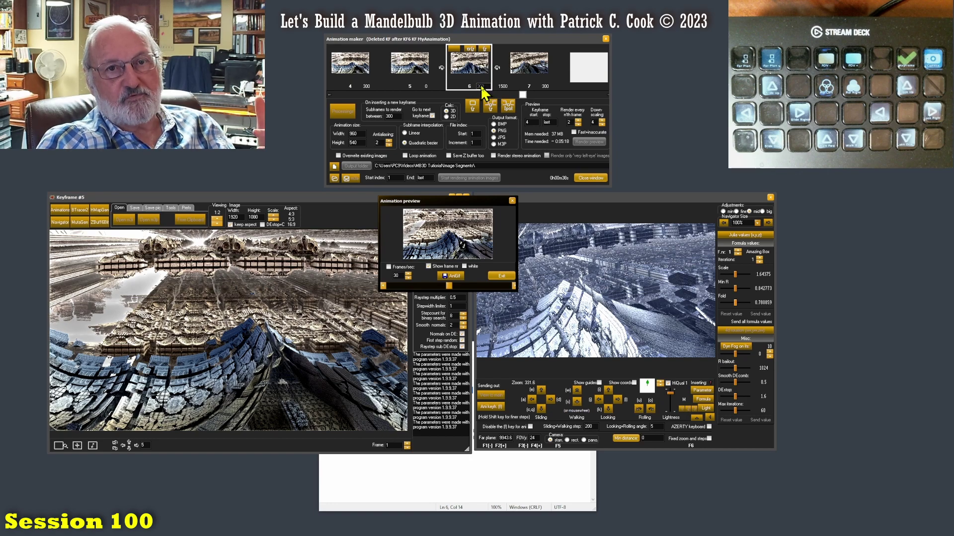
drag(473, 200, 475, 199)
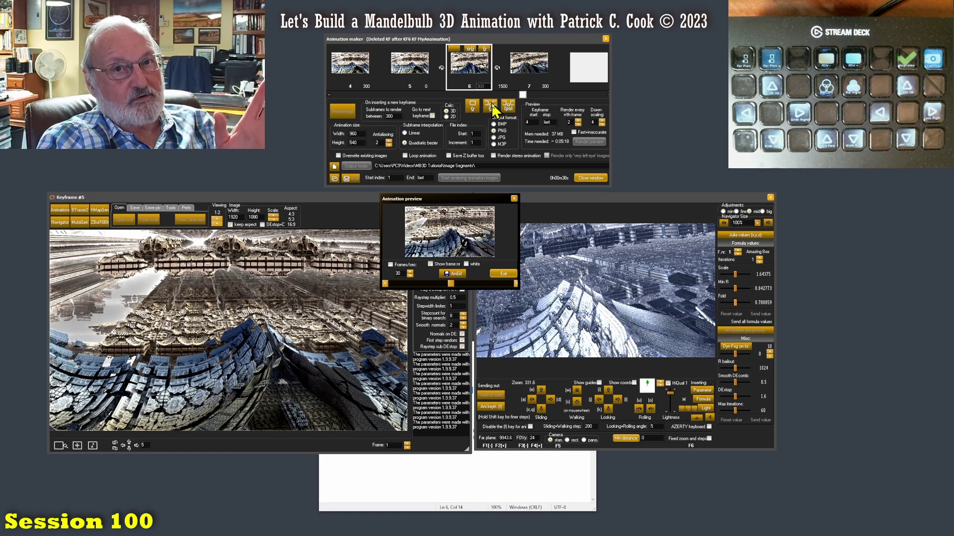
click(495, 130)
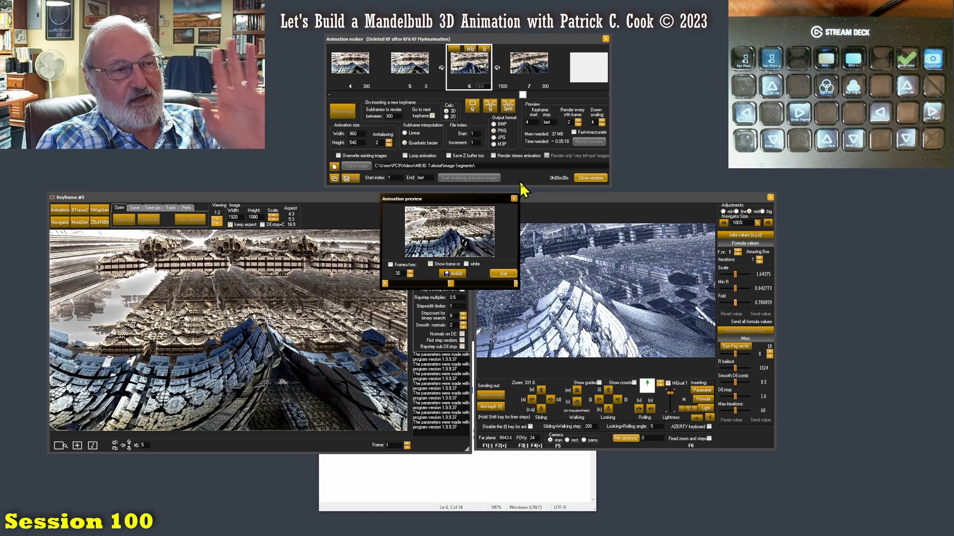
Step: Close the animation preview and set the subframe count of keyframes 6 and 7 to 100 each
click(503, 274)
double_click(484, 88)
text(100)
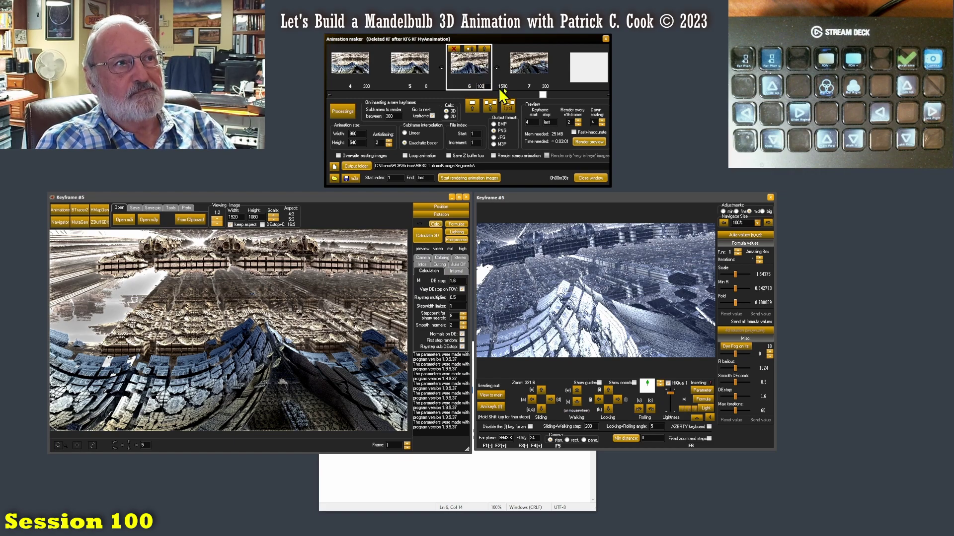
drag(543, 95, 553, 96)
double_click(479, 86)
text(100)
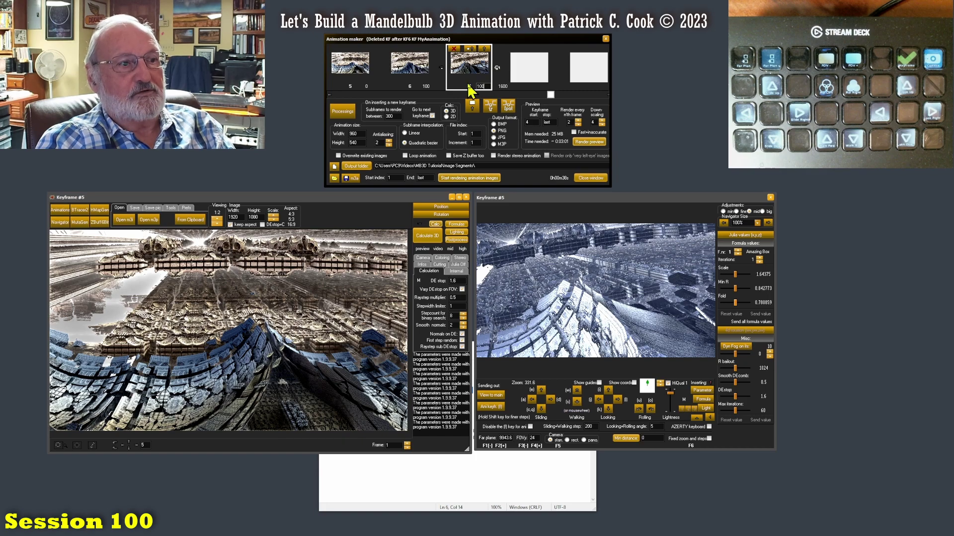
Step: Check the 1201-1300 and 1301-1400 frame ranges in the keyframe notes against the subframe counts of keyframes 6 and 7
click(501, 456)
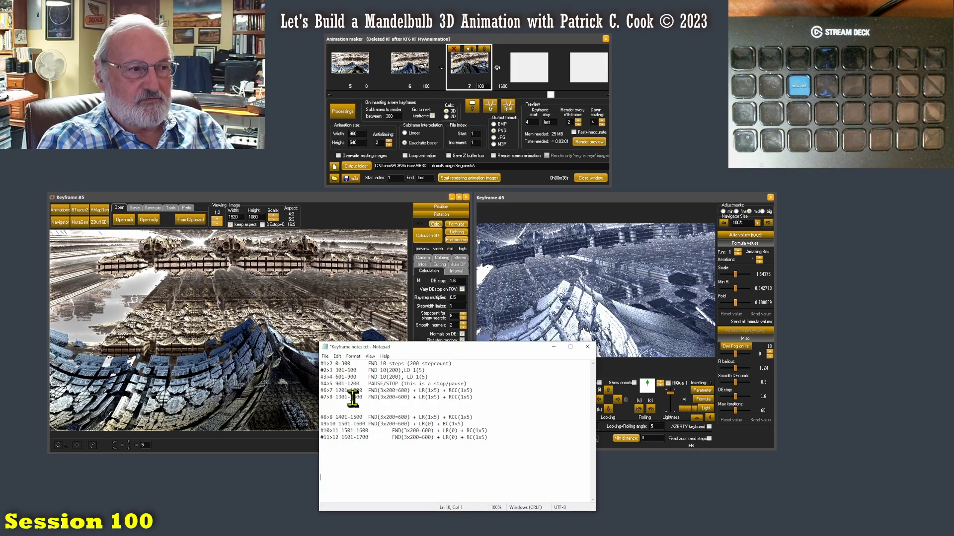
drag(335, 390, 362, 391)
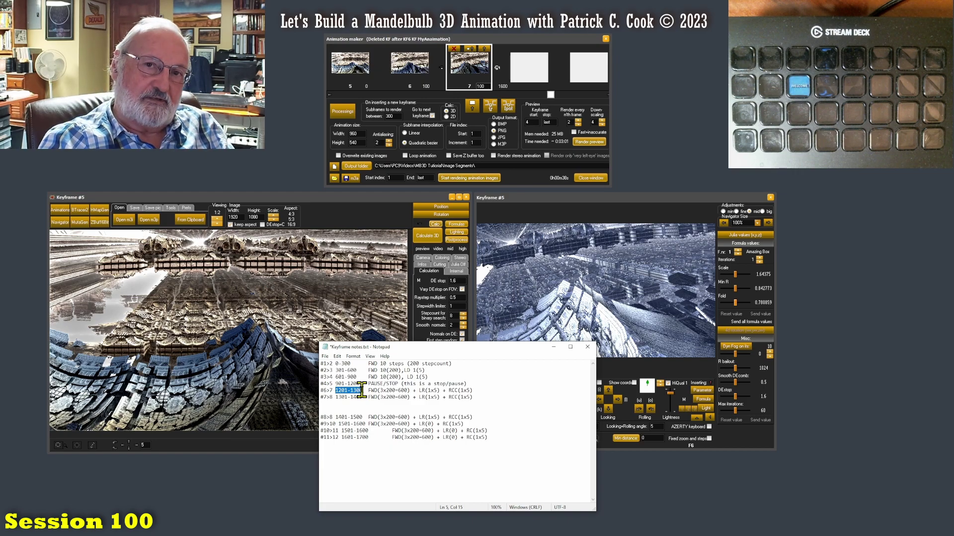
click(363, 396)
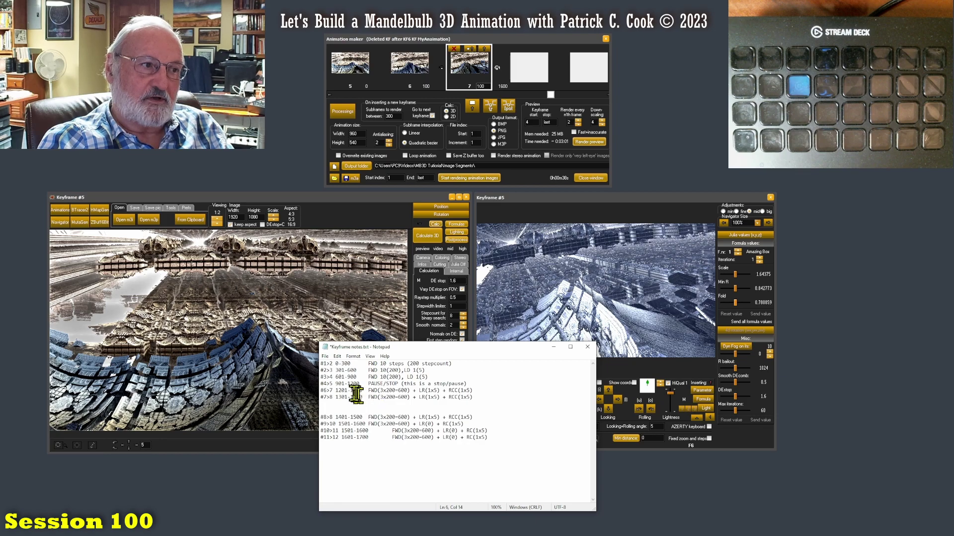